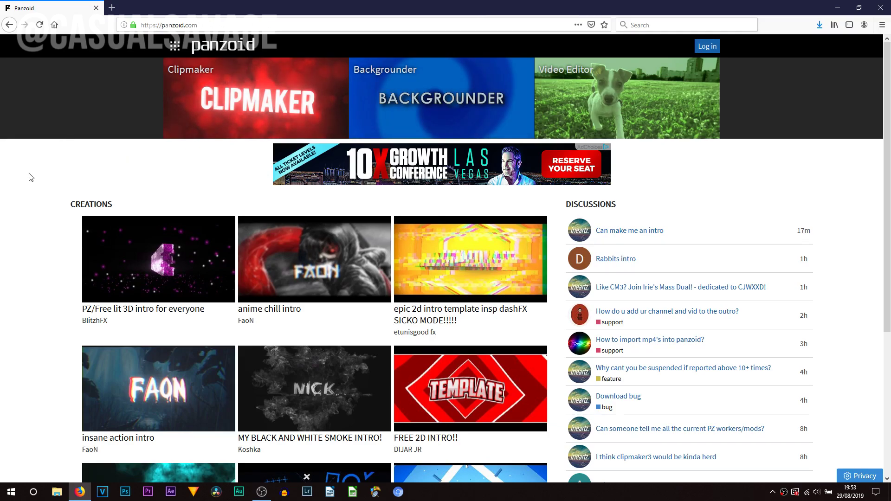
Scroll down the Panzoid home page and open 'more creations' to browse trending intros
scroll(31, 177, down, 5)
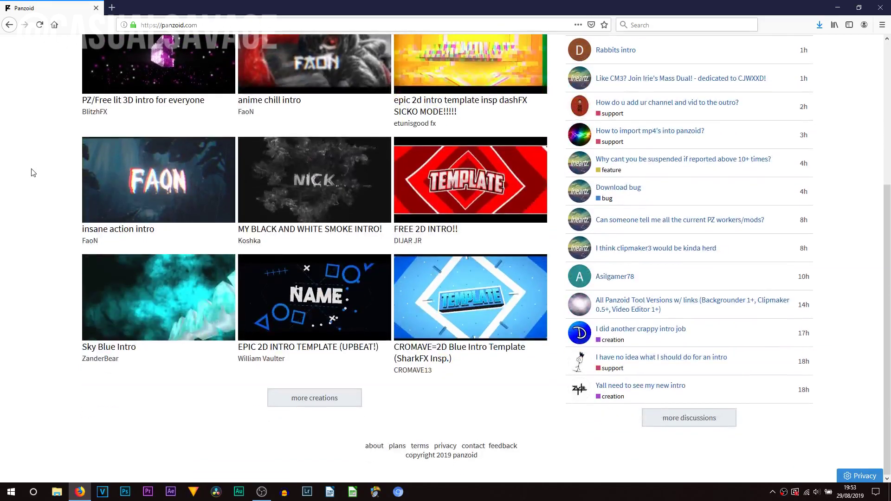
scroll(34, 209, up, 3)
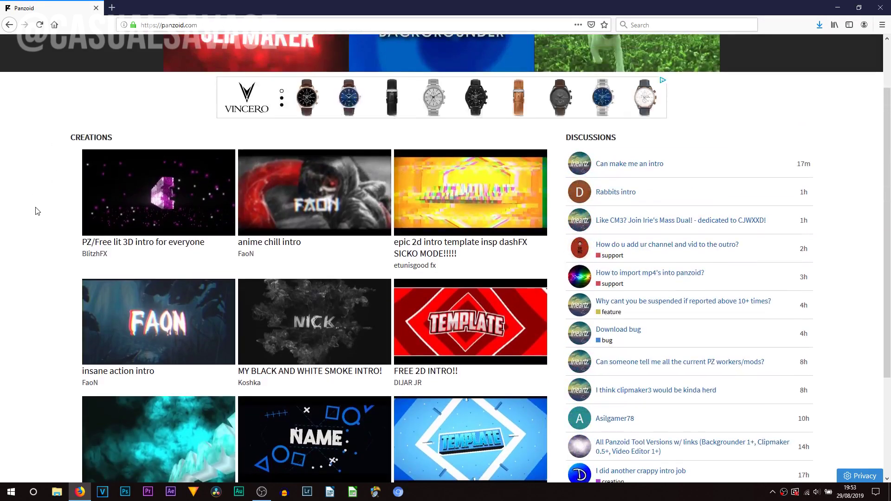
scroll(224, 206, down, 3)
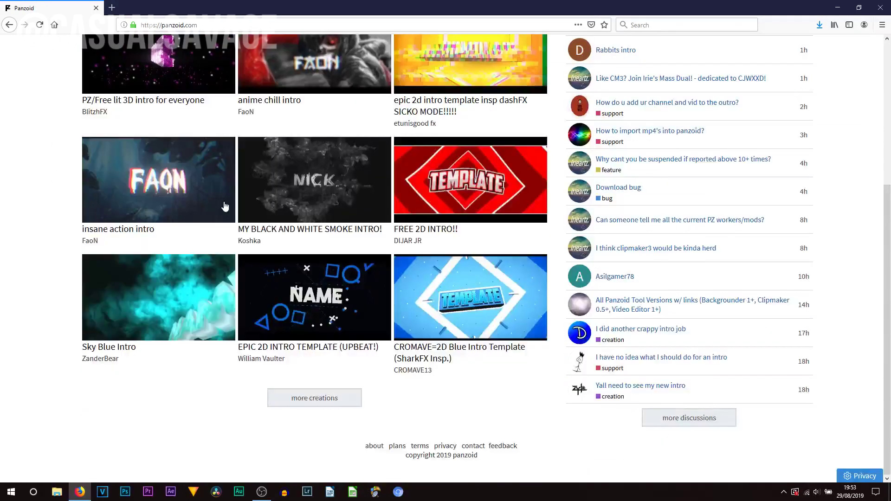
click(301, 403)
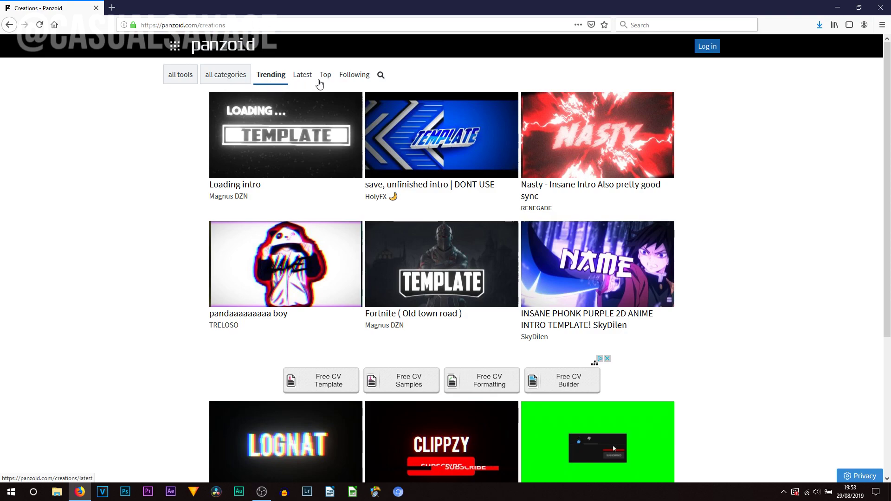
click(380, 78)
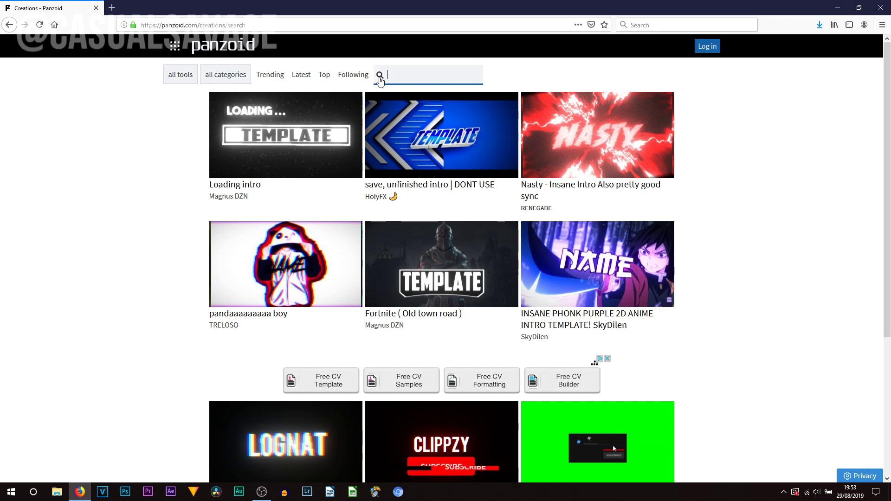
text(gaming)
key(Return)
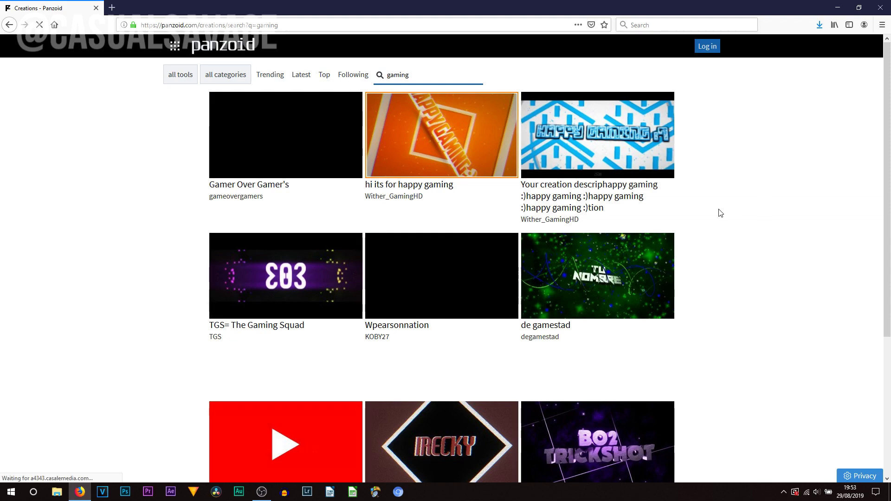
scroll(727, 212, down, 4)
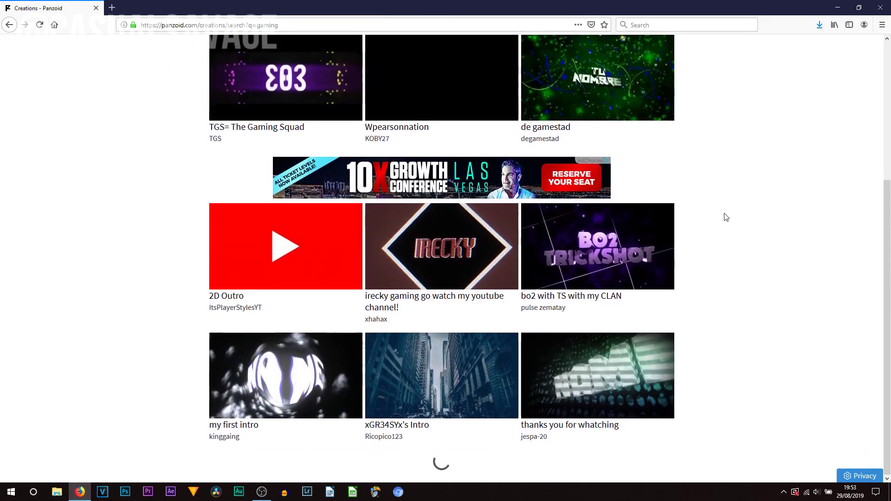
scroll(724, 225, down, 3)
key(alt+Left)
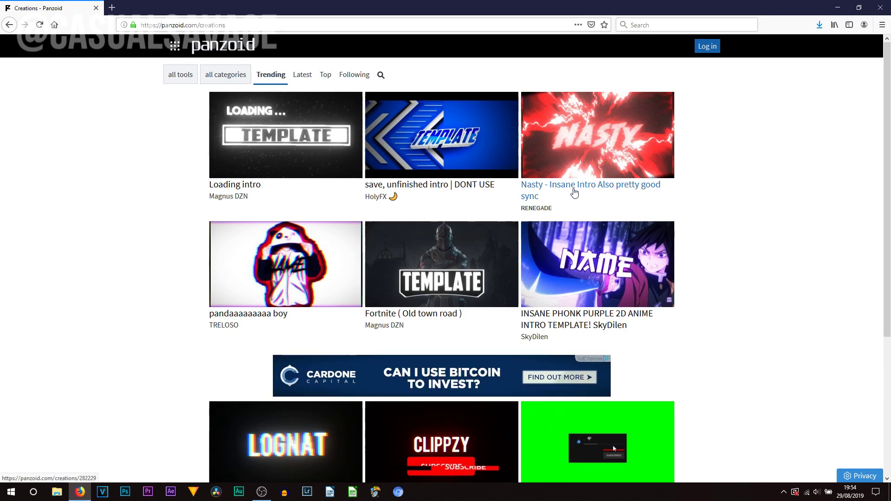
click(612, 149)
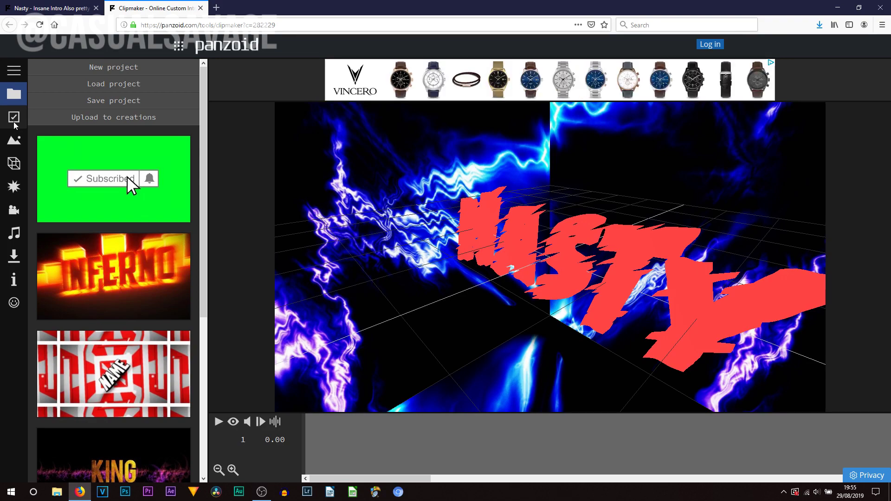
Look over the Basic settings and Scene panels, then show the objects list with Nasty and Bye
click(14, 120)
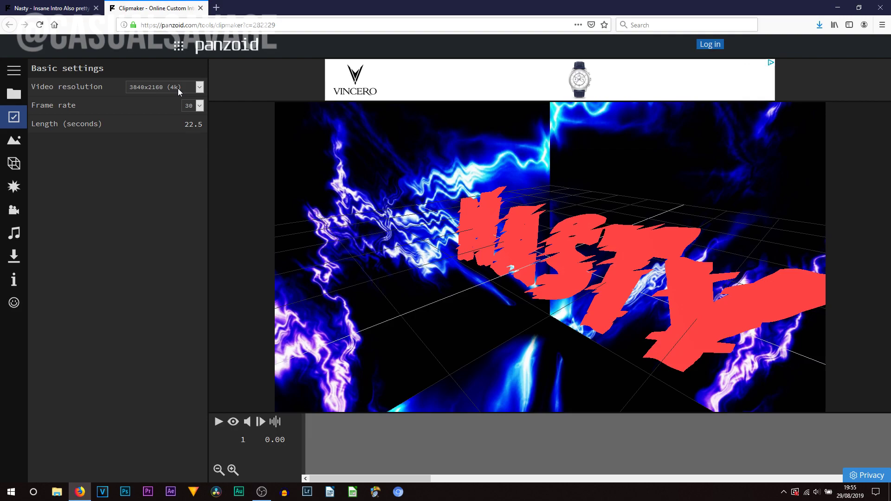
click(17, 141)
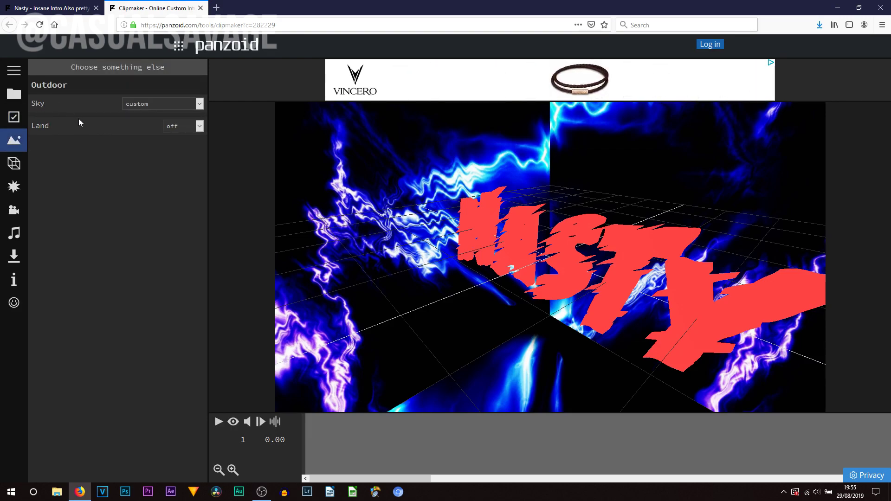
click(19, 169)
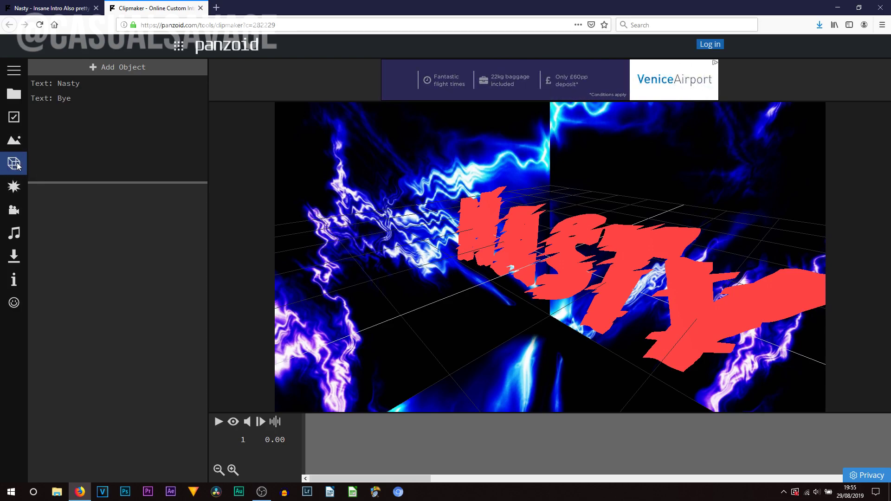
Change the Nasty text object's text to 'Casual'
click(59, 84)
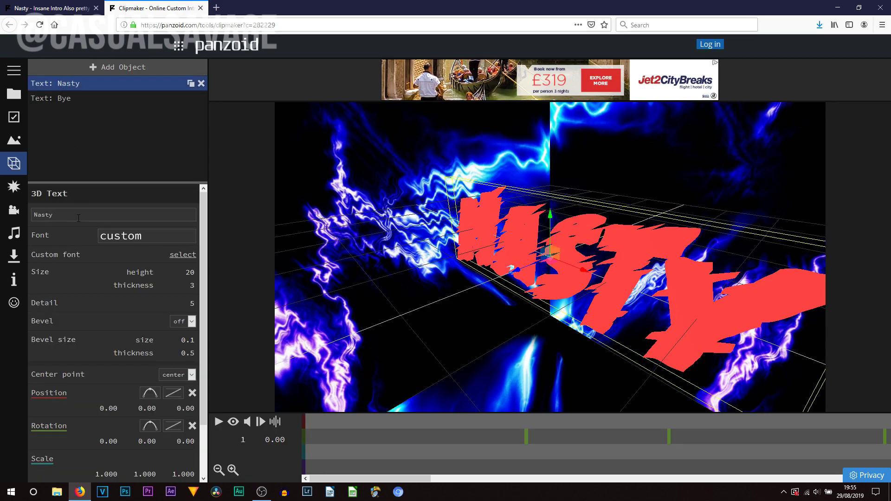
drag(67, 217, 33, 217)
text(Casual)
key(Return)
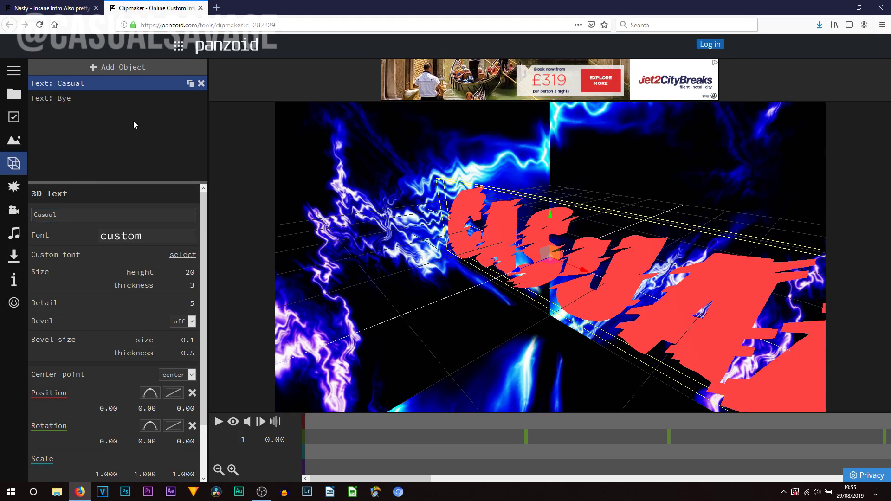
Change the Bye text to 'Savage' and scroll its 3D Text panel to Appearance and Color
click(84, 99)
double_click(39, 214)
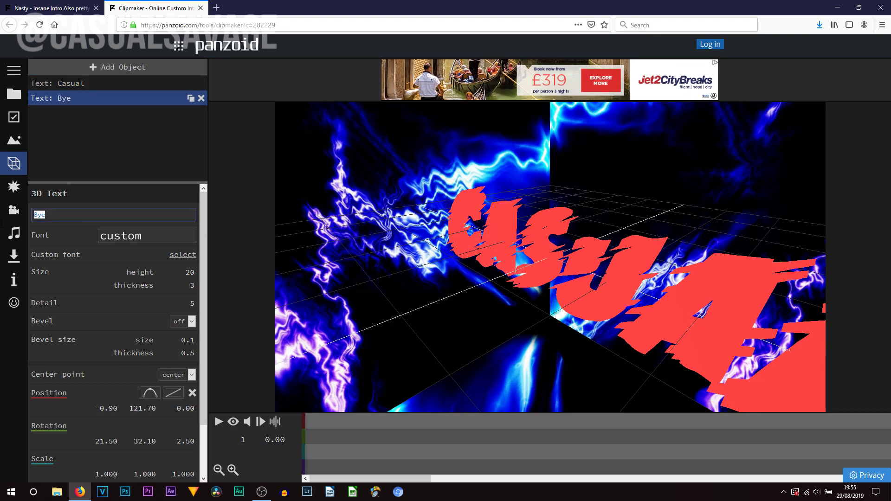
text(Sabv)
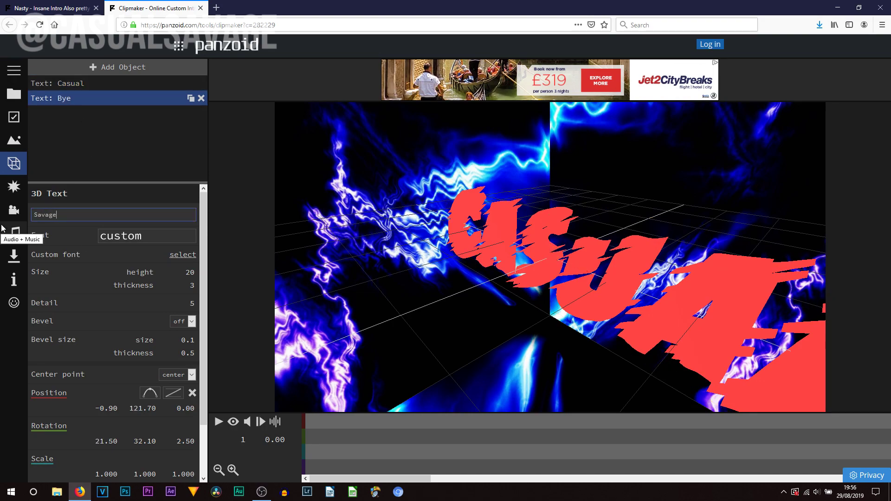
key(Return)
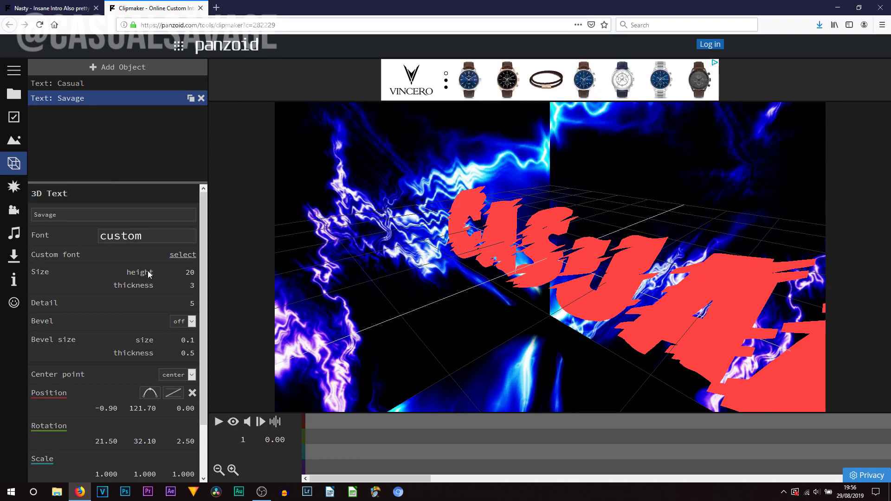
drag(205, 333, 208, 399)
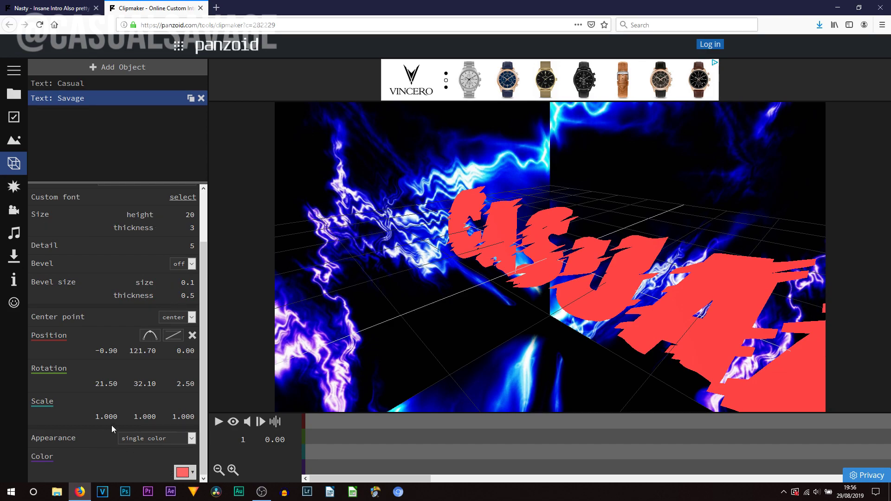
Set the Savage text colour to white
click(182, 471)
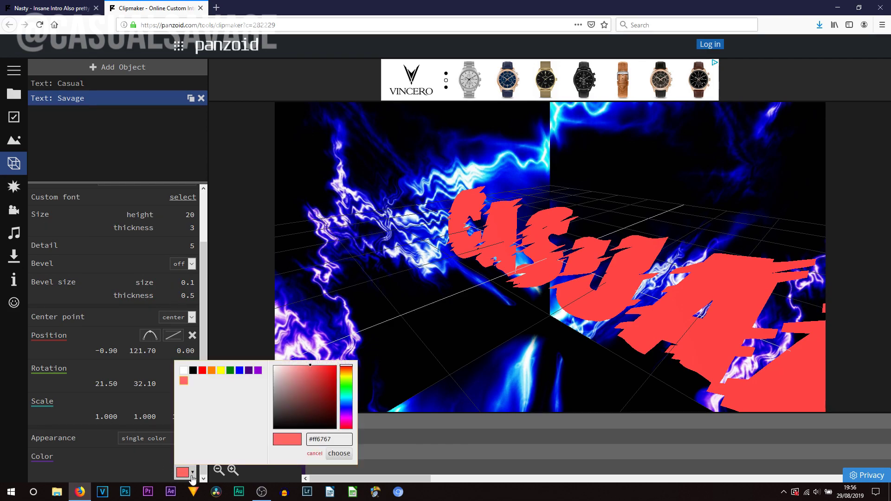
drag(274, 369, 254, 361)
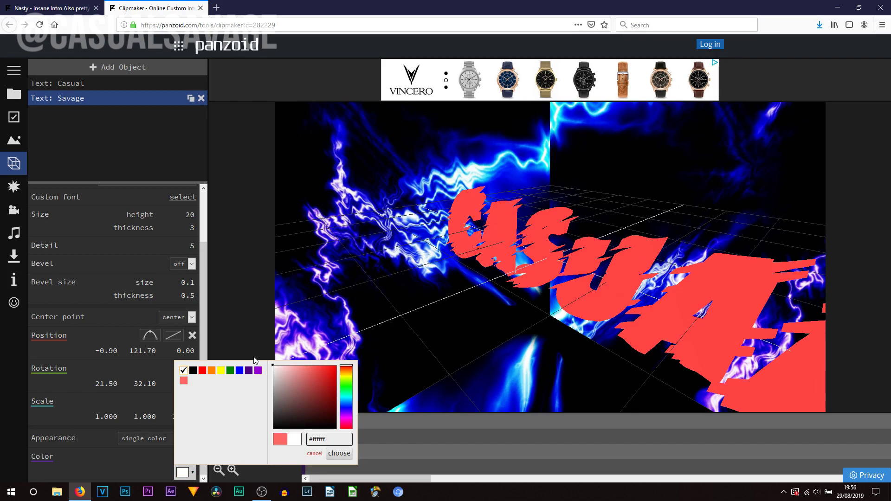
click(142, 176)
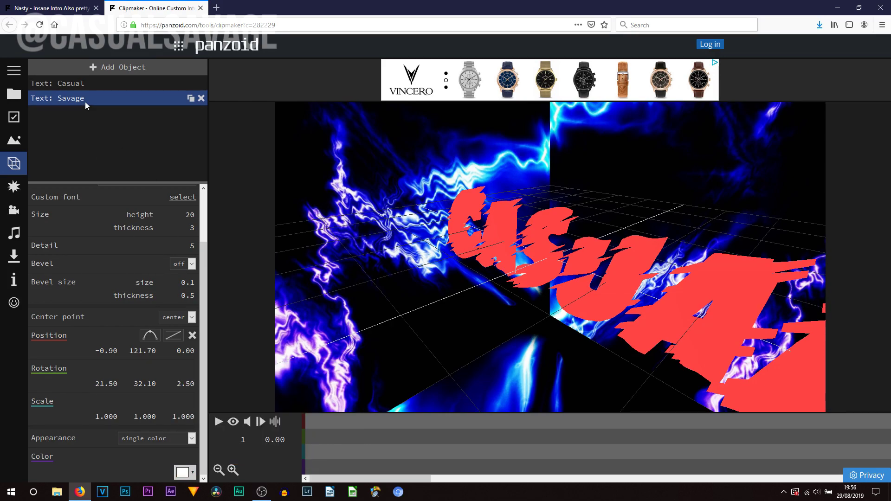
Select the Casual text and set its colour to yellow
click(85, 86)
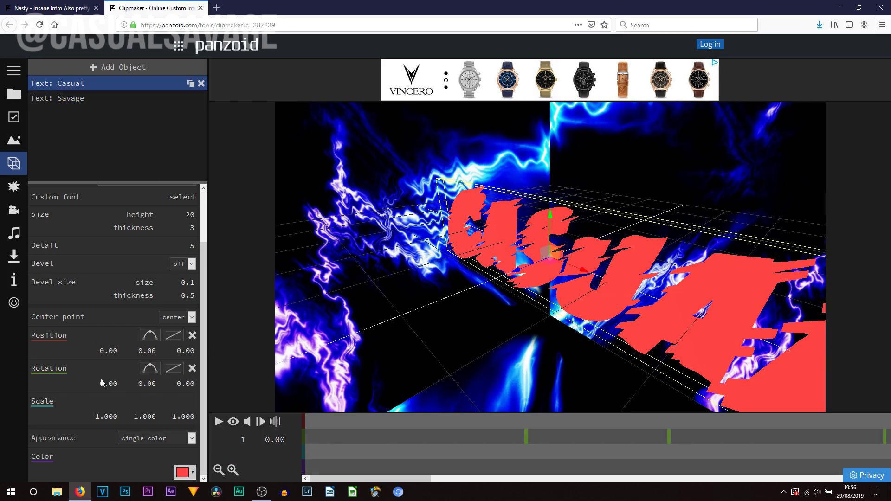
click(182, 473)
click(221, 370)
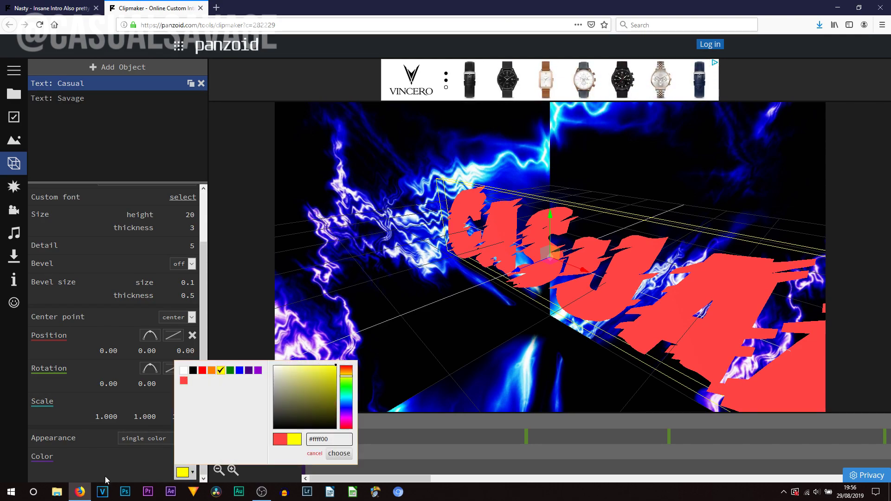
click(104, 476)
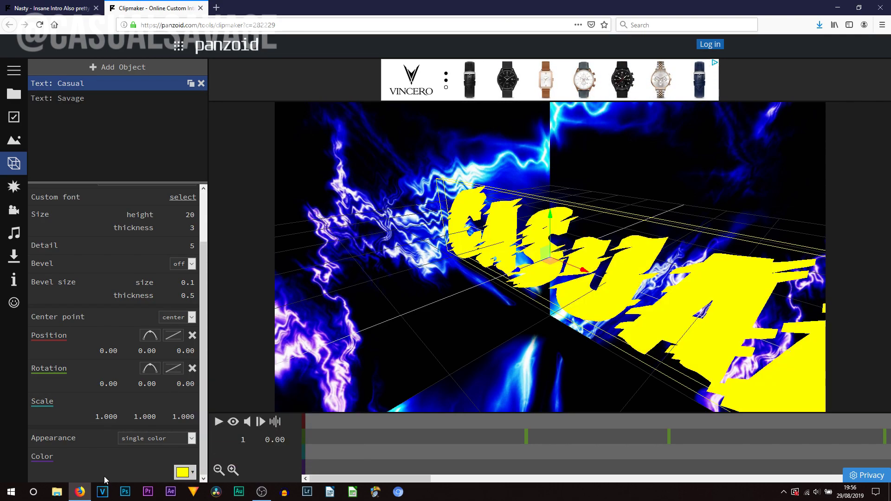
Review the Effects, Camera and Music panels, ending on the download settings
click(13, 187)
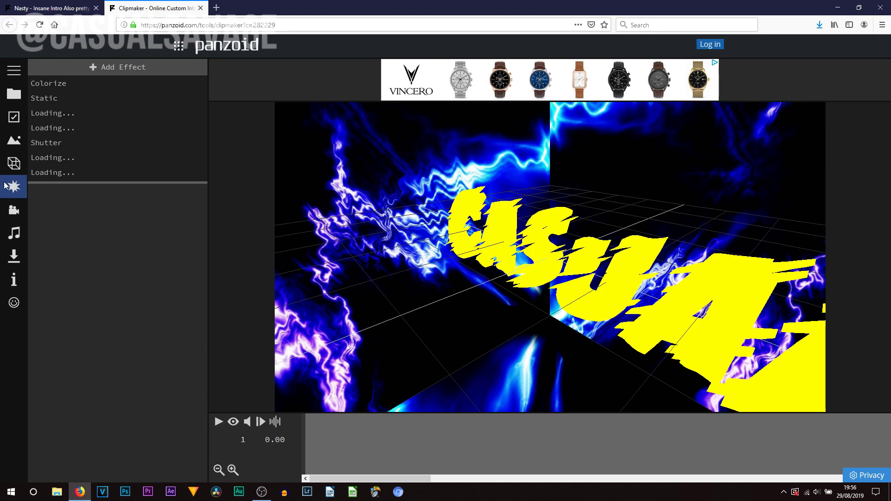
click(13, 211)
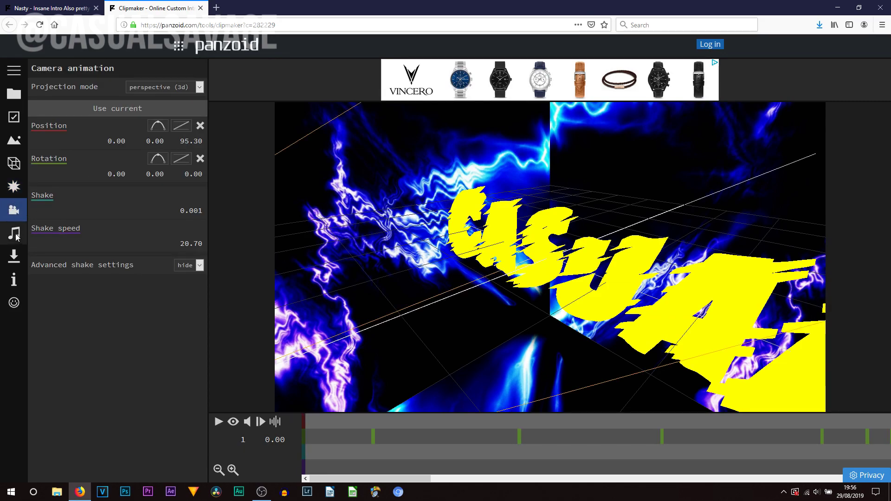
click(16, 238)
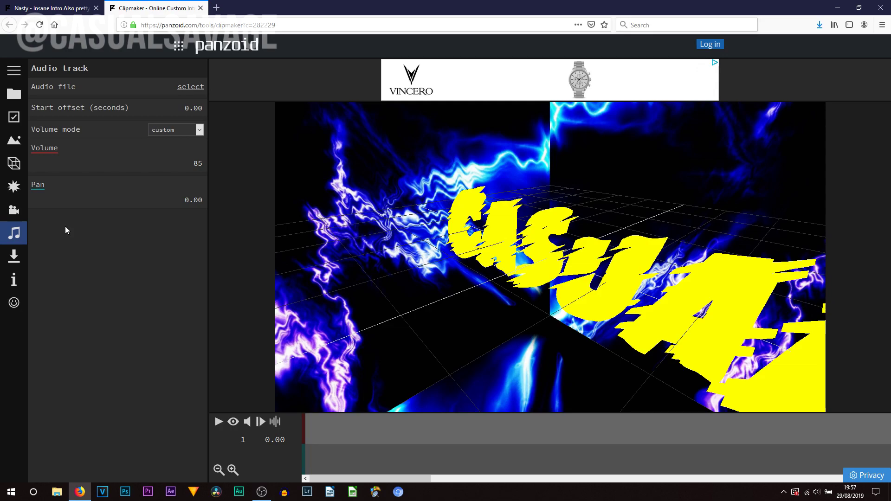
click(11, 258)
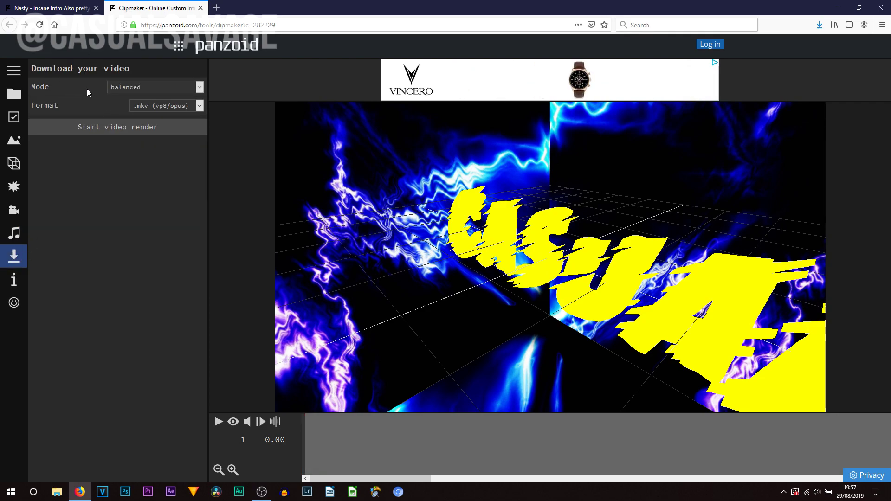
Render the intro in fastest render mode with .mkv (vp8/opus) output format
click(139, 86)
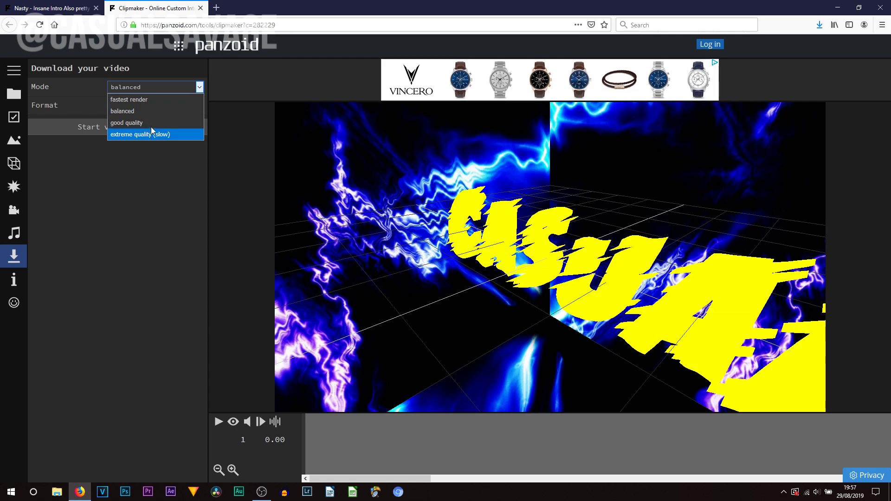
click(142, 100)
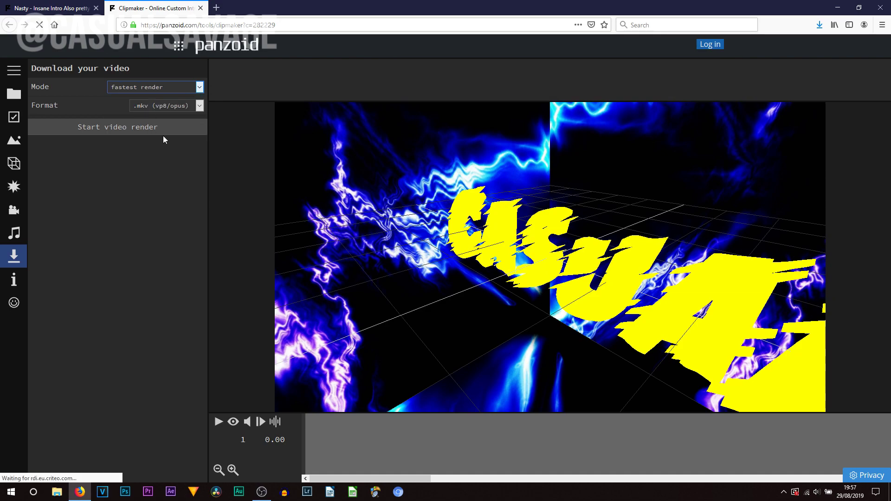
click(157, 108)
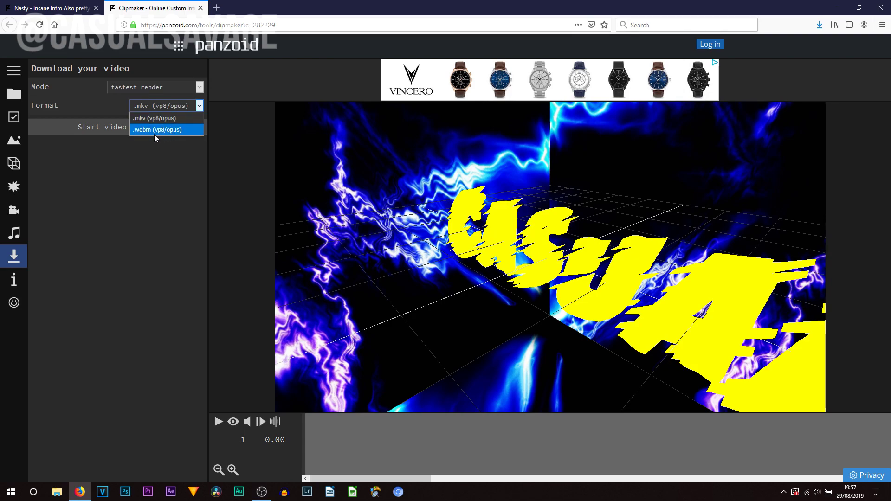
click(151, 121)
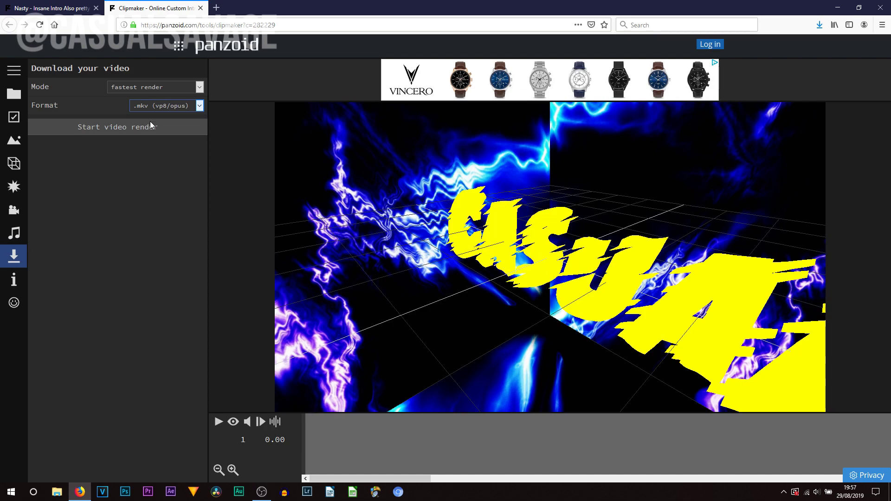
click(99, 132)
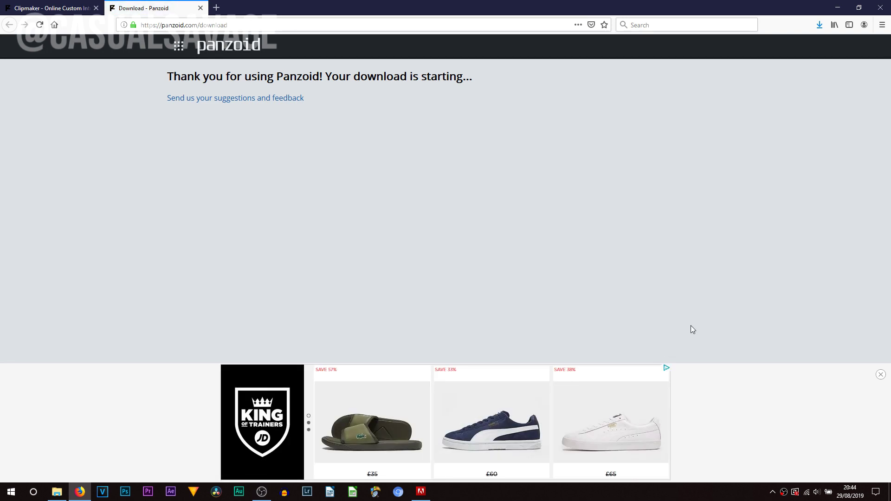
Choose Save File for video.mkv and confirm the download
click(624, 369)
click(721, 406)
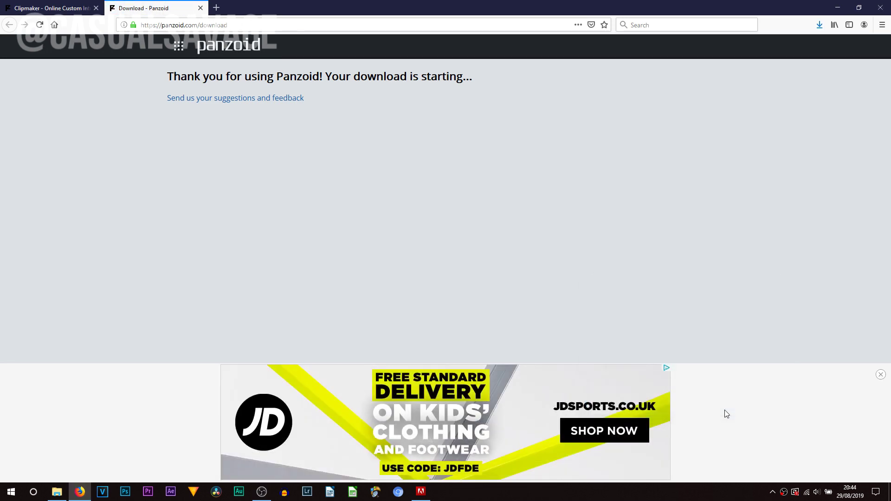